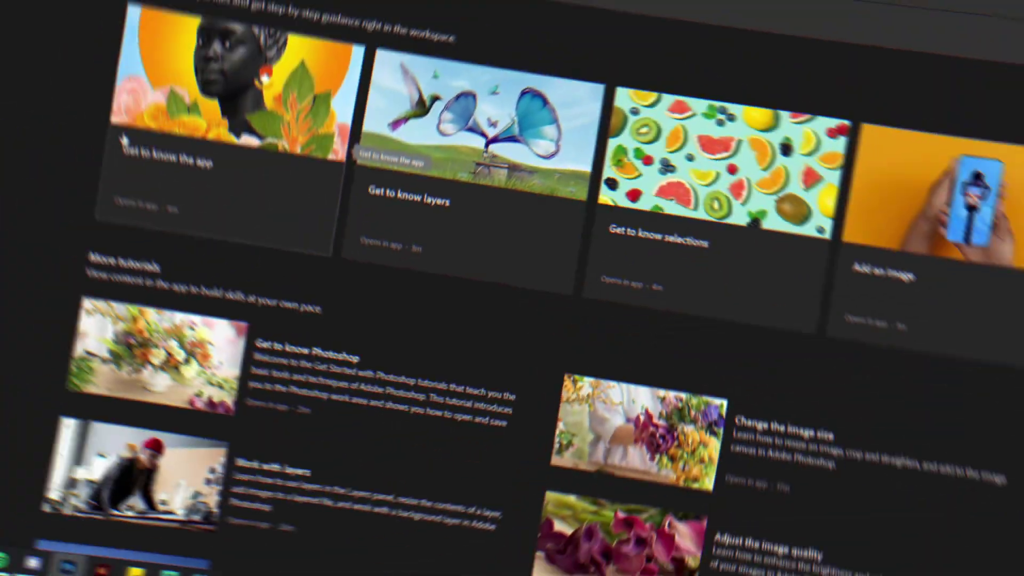
Start a new document from the Home screen using the 1920 x 1080 px, 300 ppi preset
click(47, 240)
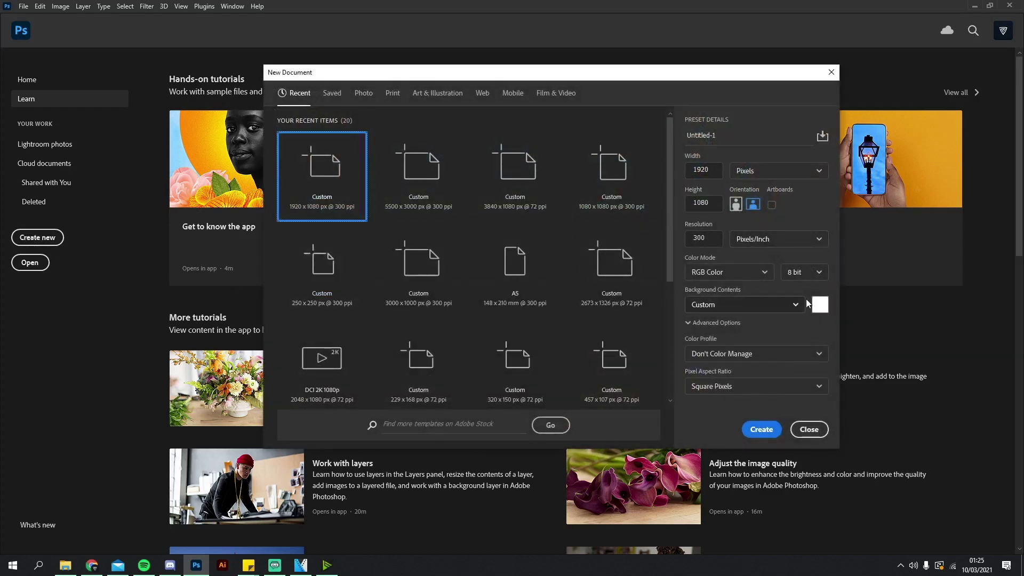
Keep the white background colour and contents, and create the 1920 x 1080 px, 300 ppi document
click(820, 313)
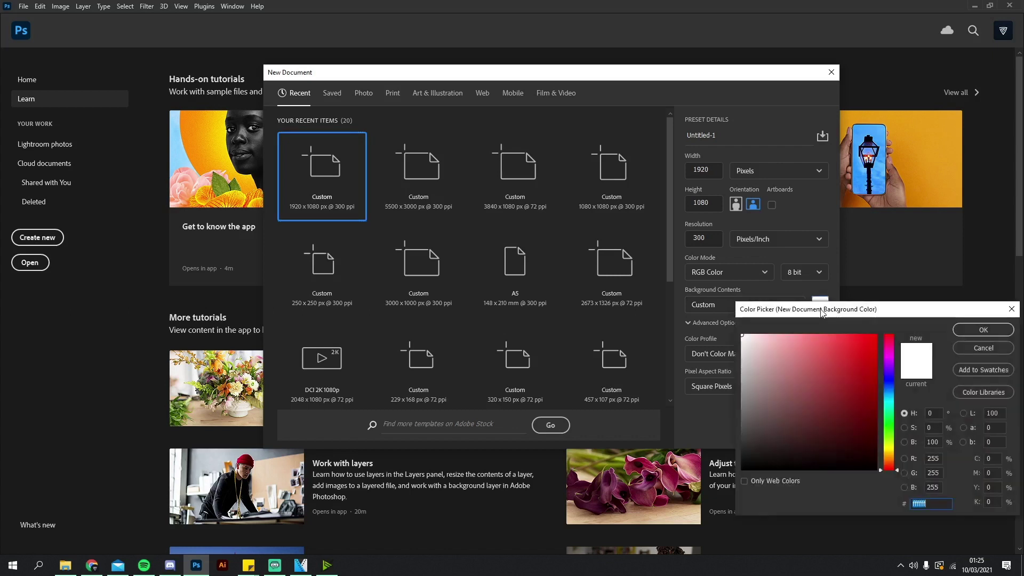
click(981, 331)
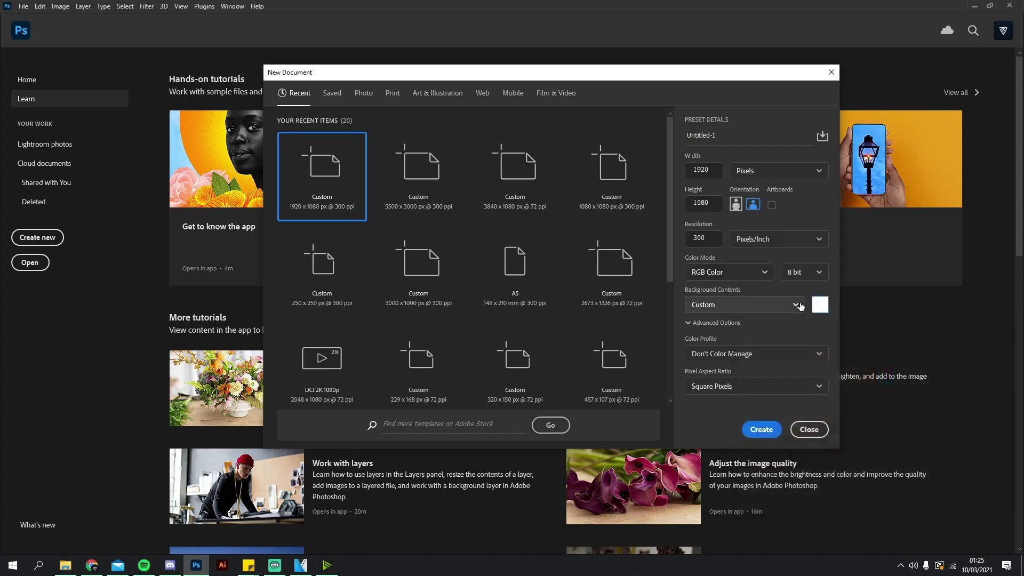
click(771, 304)
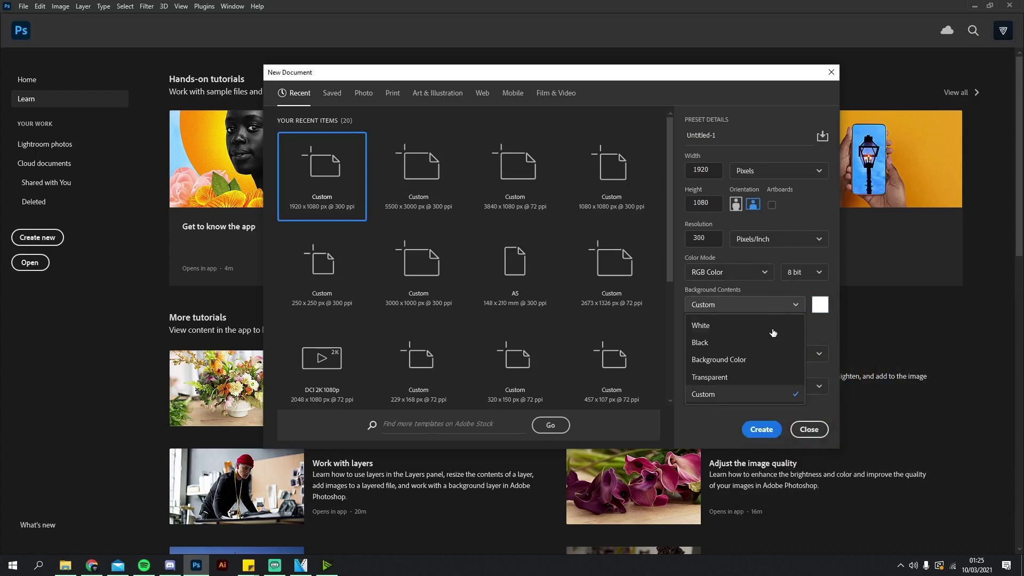
click(785, 290)
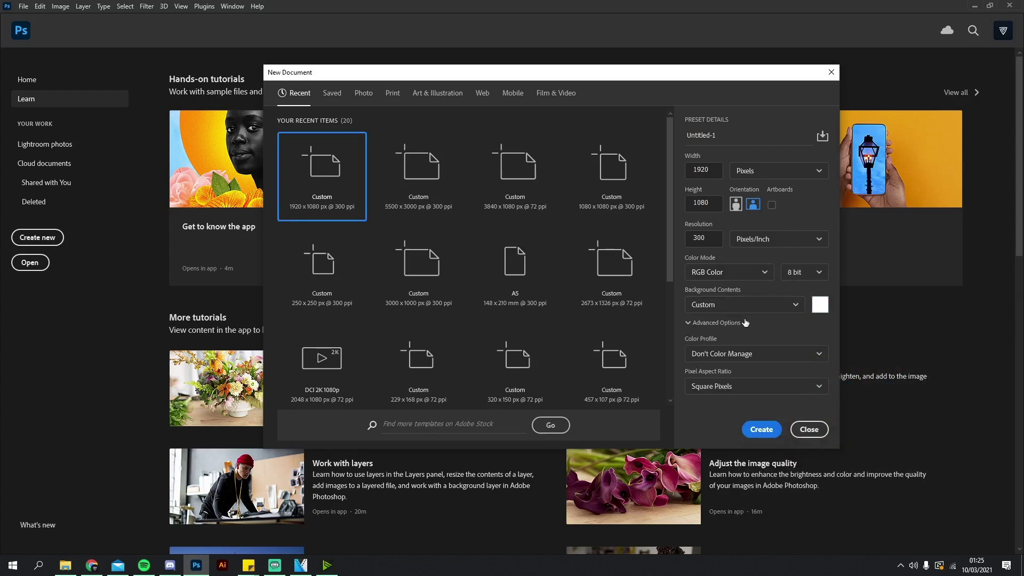
click(762, 431)
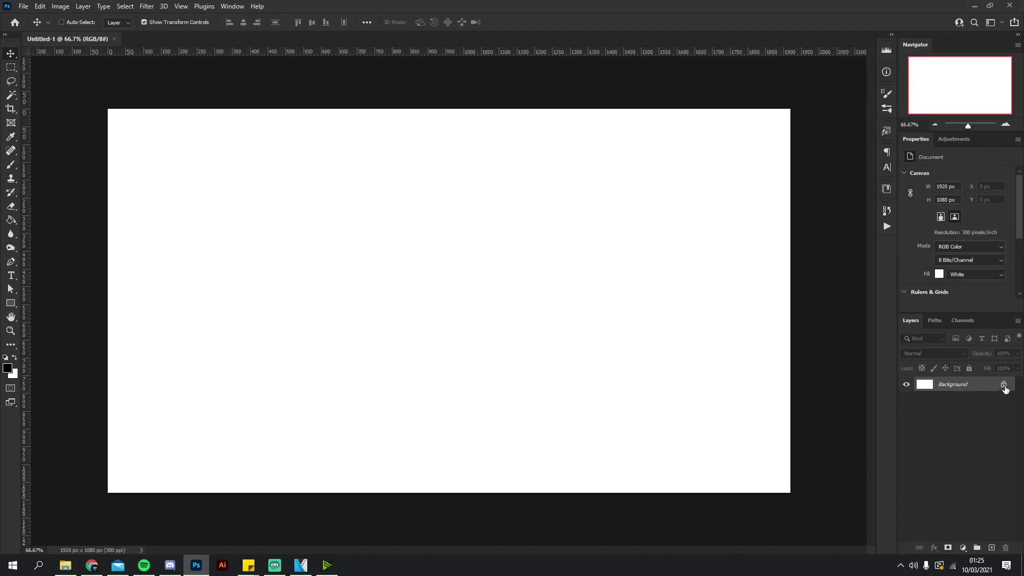
Unlock the Background layer into Layer 0 and render Filter > Render > Clouds across the canvas
click(1004, 384)
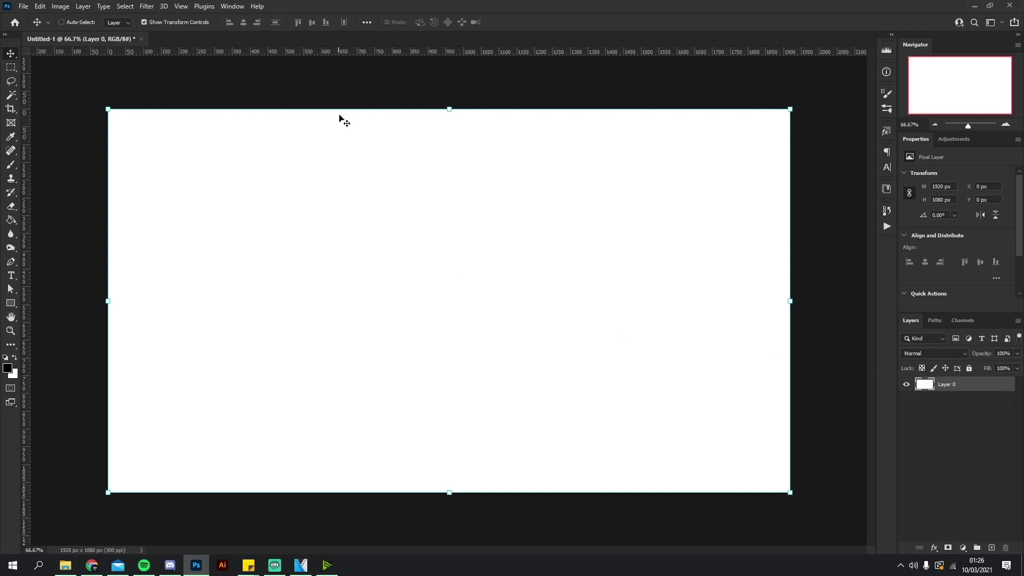
click(149, 7)
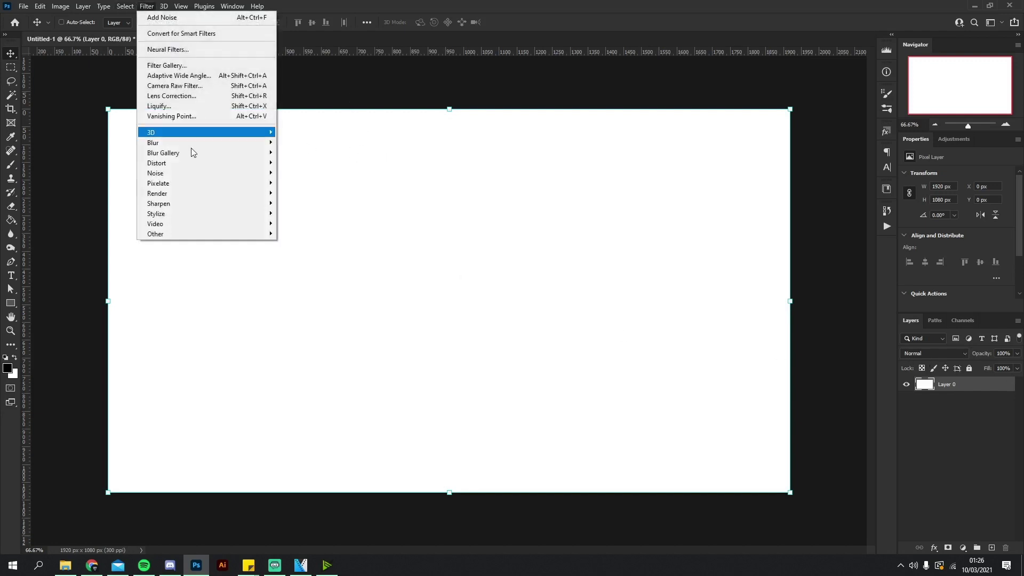
mouse_move(187, 193)
click(312, 230)
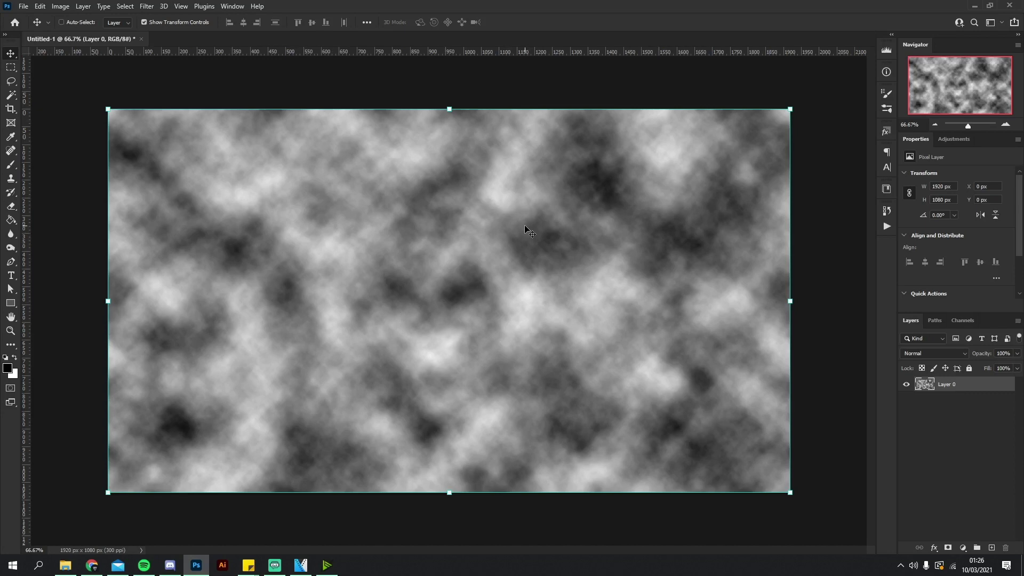
click(147, 7)
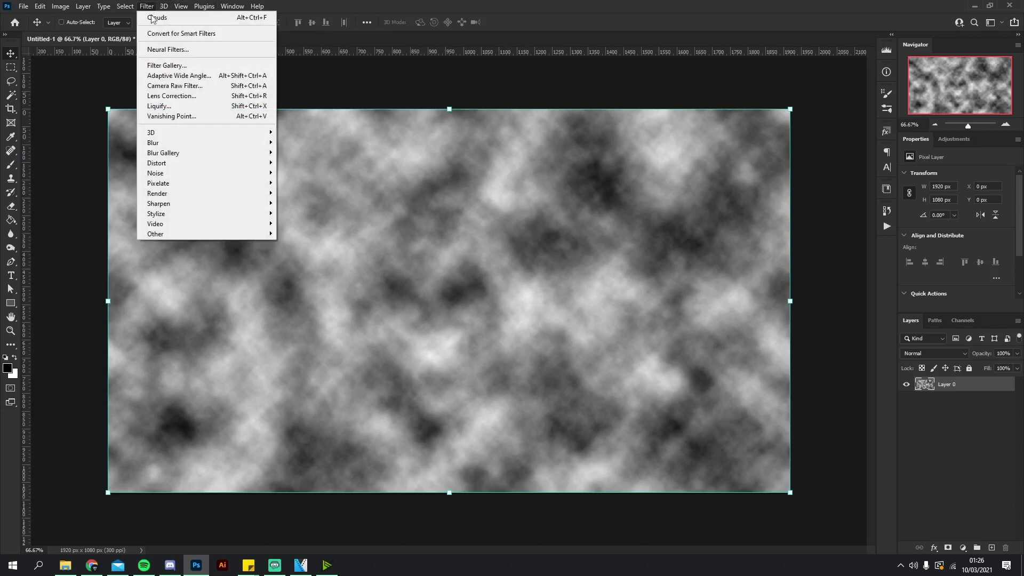
In Liquify, Forward Warp the clouds into swirling streaks, pulling one down from the upper right
click(189, 110)
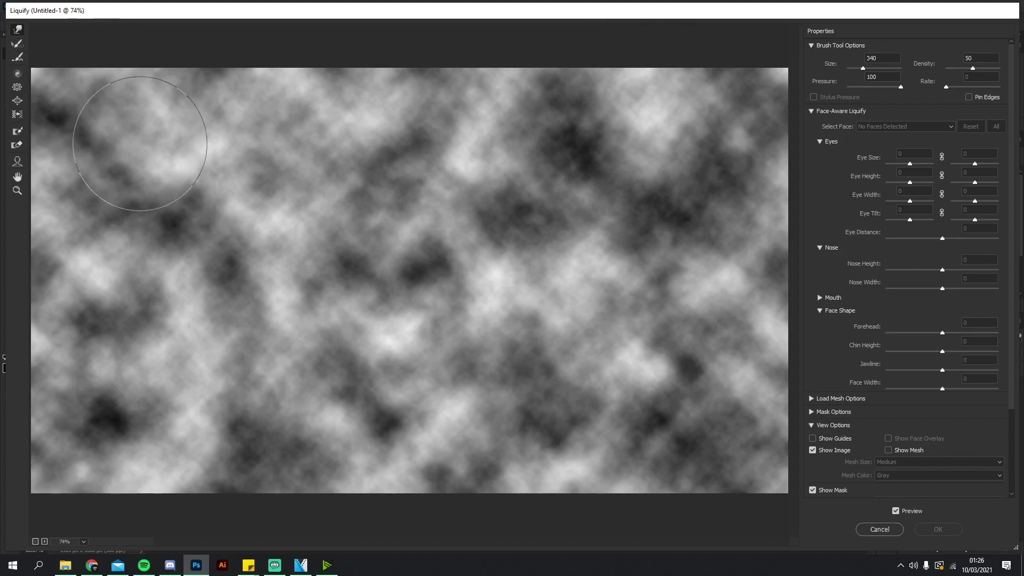
mouse_move(142, 142)
mouse_down()
mouse_move(285, 211)
mouse_move(358, 163)
mouse_move(232, 186)
mouse_move(174, 314)
mouse_move(97, 342)
mouse_move(272, 342)
mouse_move(522, 362)
mouse_move(380, 267)
mouse_move(554, 378)
mouse_move(610, 207)
mouse_move(445, 363)
mouse_move(359, 279)
mouse_move(484, 252)
mouse_move(667, 174)
mouse_move(489, 218)
mouse_move(663, 421)
mouse_move(680, 288)
mouse_move(572, 349)
mouse_move(649, 425)
mouse_move(583, 370)
mouse_move(637, 230)
mouse_move(593, 235)
mouse_move(612, 175)
mouse_move(212, 187)
mouse_move(451, 164)
mouse_move(496, 135)
mouse_move(461, 235)
mouse_move(350, 270)
mouse_move(527, 148)
mouse_move(327, 254)
mouse_move(180, 290)
mouse_move(319, 239)
mouse_move(316, 275)
mouse_move(219, 406)
mouse_move(144, 407)
mouse_move(306, 391)
mouse_move(507, 323)
mouse_move(352, 321)
mouse_move(218, 407)
mouse_move(168, 316)
mouse_move(181, 397)
mouse_move(175, 292)
mouse_move(282, 175)
mouse_move(128, 98)
mouse_move(118, 138)
mouse_move(290, 270)
mouse_move(243, 130)
mouse_move(183, 94)
mouse_move(291, 241)
mouse_move(382, 158)
mouse_move(293, 81)
mouse_move(172, 202)
mouse_move(262, 198)
mouse_move(290, 126)
mouse_move(194, 102)
mouse_move(183, 78)
mouse_move(198, 91)
mouse_move(185, 96)
mouse_move(202, 80)
mouse_move(181, 89)
mouse_move(258, 109)
mouse_move(308, 159)
mouse_move(327, 142)
mouse_up()
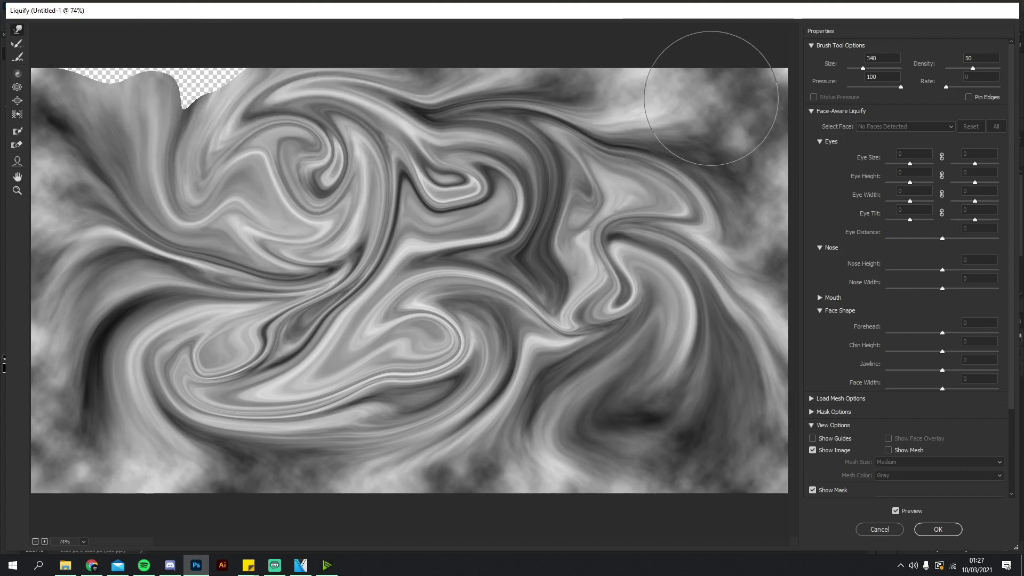
mouse_move(697, 103)
mouse_down()
mouse_move(555, 320)
mouse_move(586, 411)
mouse_move(480, 373)
mouse_move(141, 394)
mouse_move(186, 240)
mouse_move(613, 187)
mouse_move(693, 267)
mouse_move(530, 437)
mouse_move(250, 183)
mouse_move(368, 165)
mouse_up()
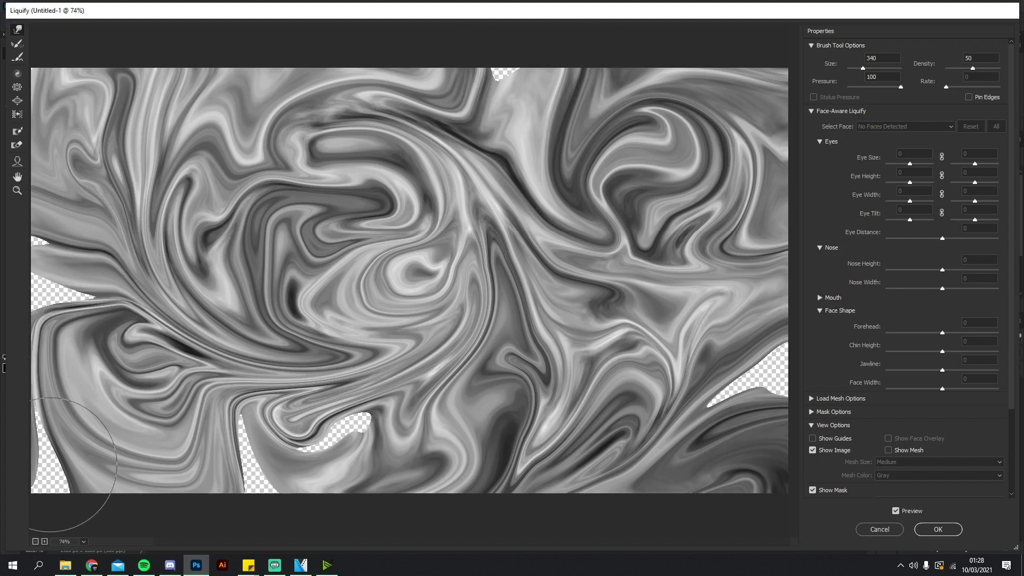
Fill the transparent gaps along the bottom, right and side edges, then apply the Liquify warp
drag(261, 384, 257, 491)
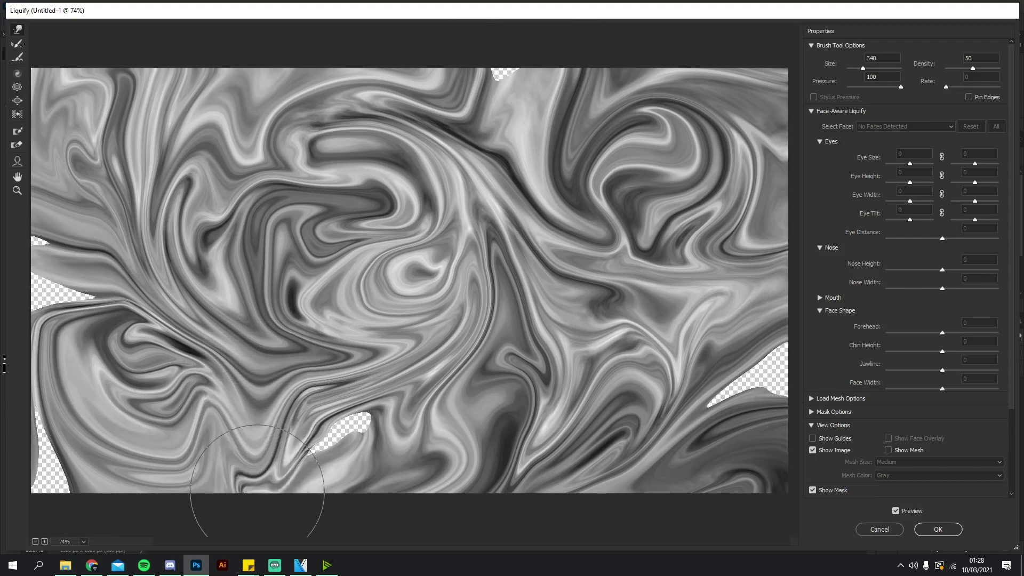
mouse_move(325, 410)
mouse_down()
mouse_move(341, 479)
mouse_move(349, 464)
mouse_up()
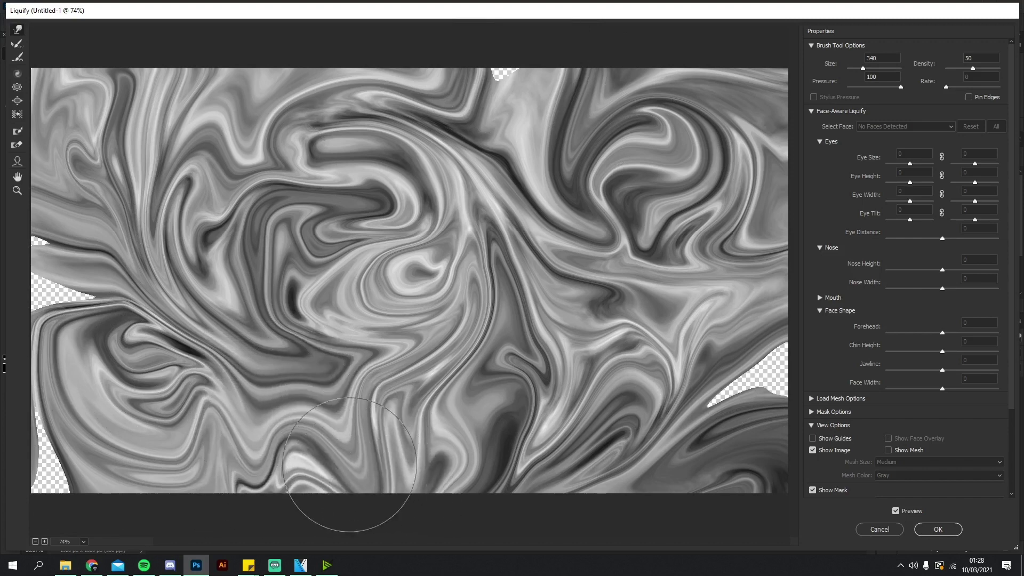
mouse_move(672, 376)
mouse_down()
mouse_move(727, 382)
mouse_move(751, 421)
mouse_up()
mouse_move(91, 277)
mouse_down()
mouse_move(75, 427)
mouse_move(85, 447)
mouse_move(96, 443)
mouse_move(99, 528)
mouse_up()
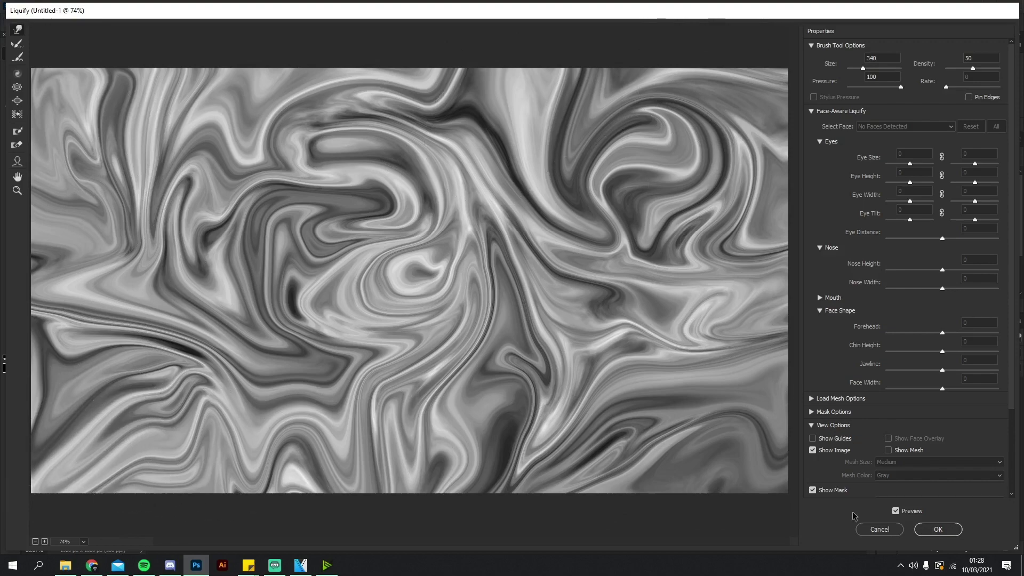
click(938, 529)
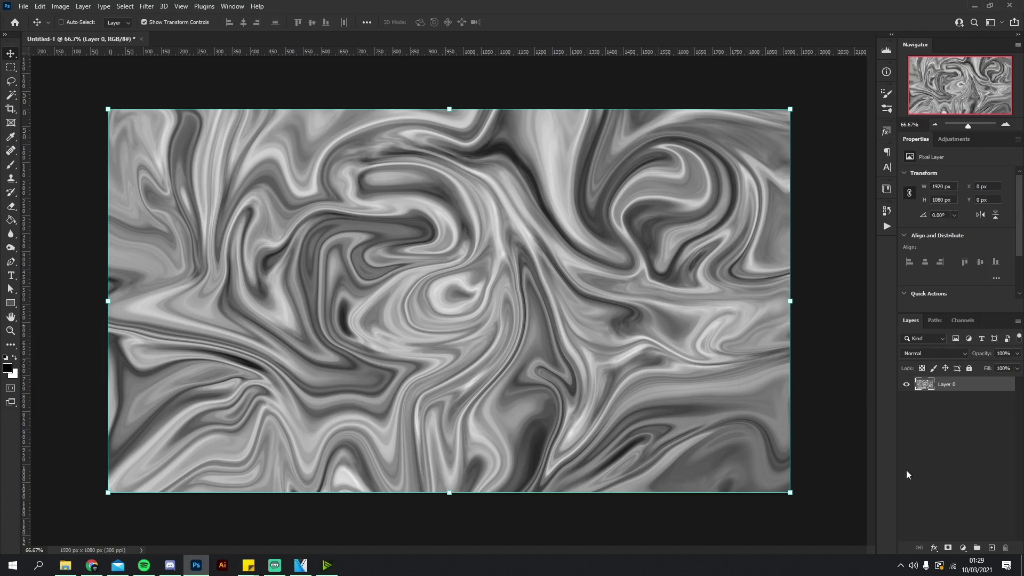
Add a Gradient Map adjustment layer and open its Gradient Editor, moved off the canvas
click(963, 548)
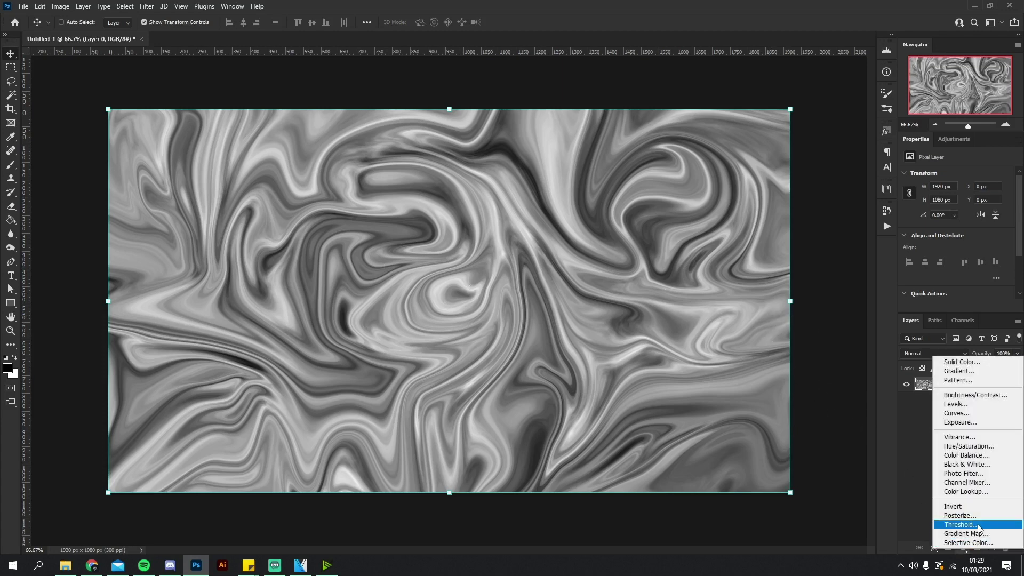
click(976, 534)
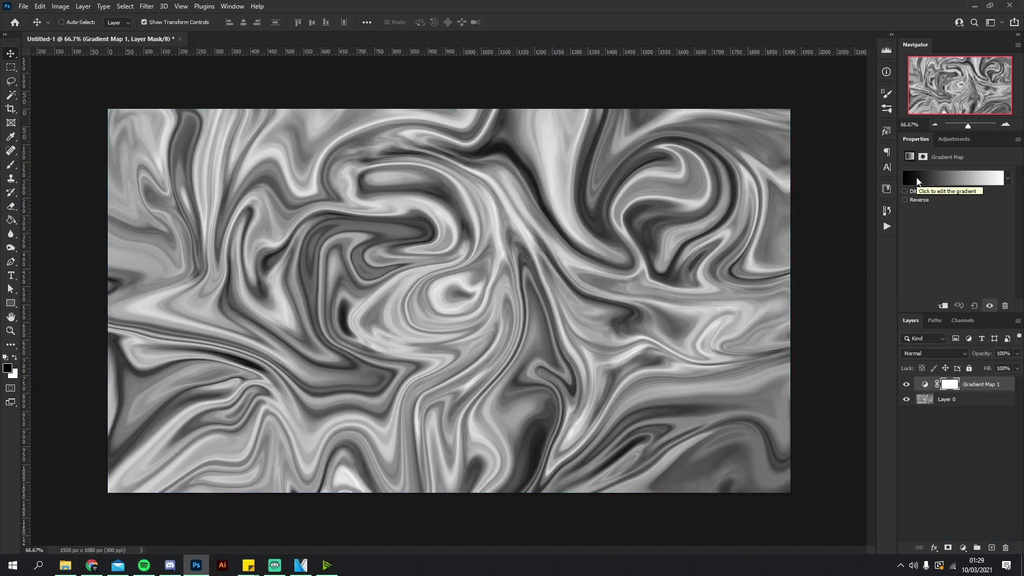
click(955, 179)
drag(662, 107, 587, 109)
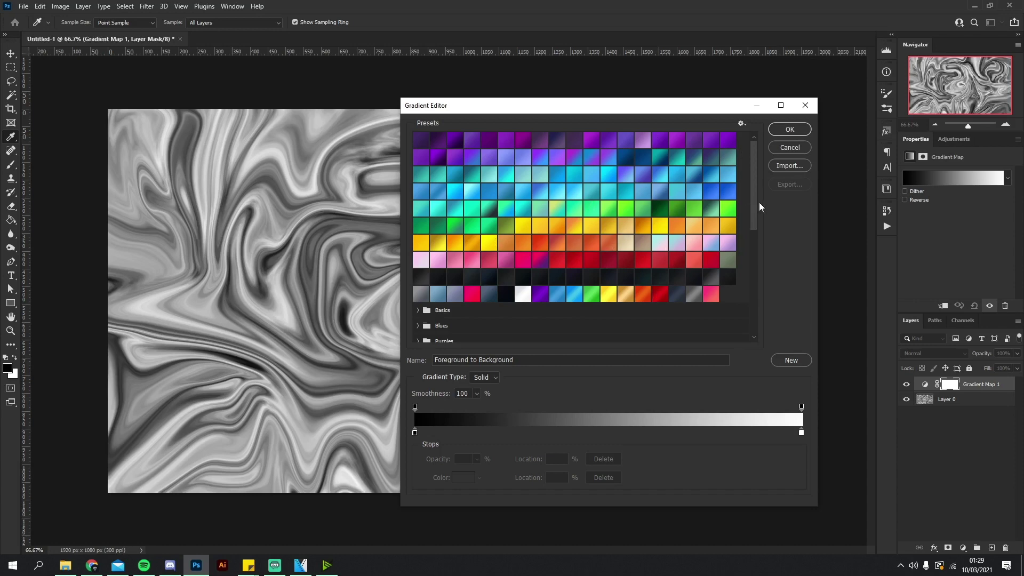
Set the gradient's left (black) stop to a bright saturated cyan
double_click(414, 433)
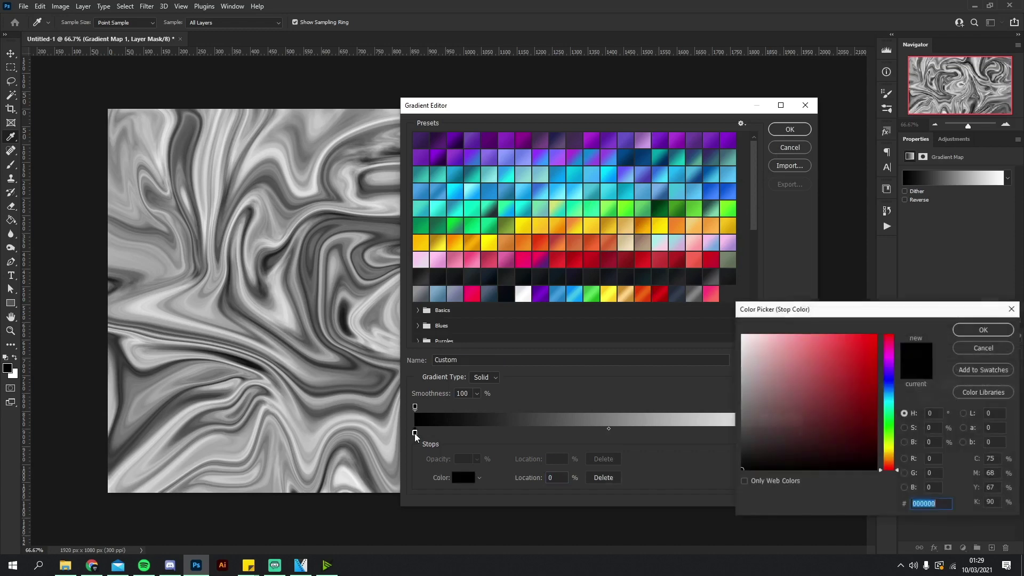
click(890, 399)
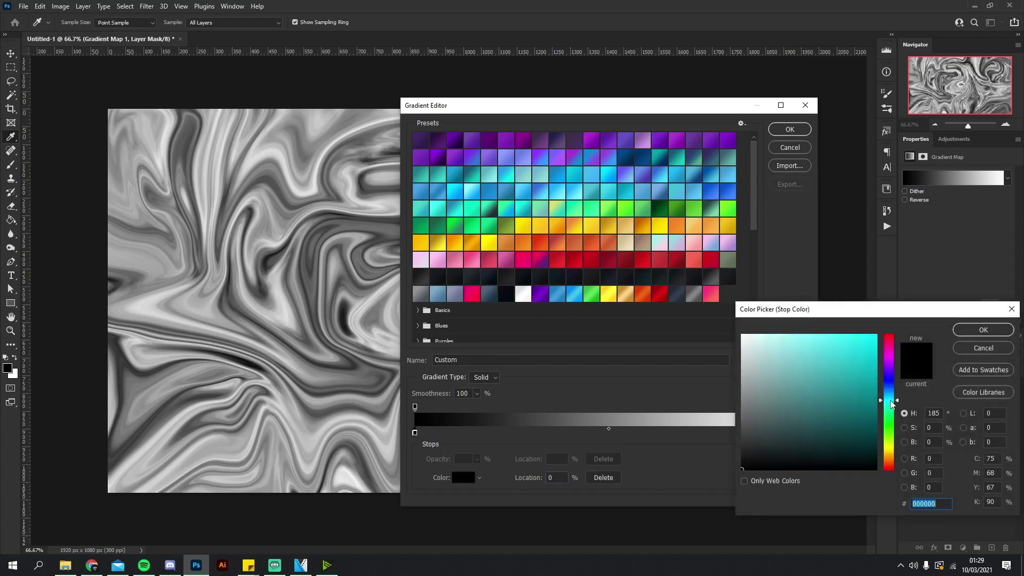
click(875, 335)
click(967, 332)
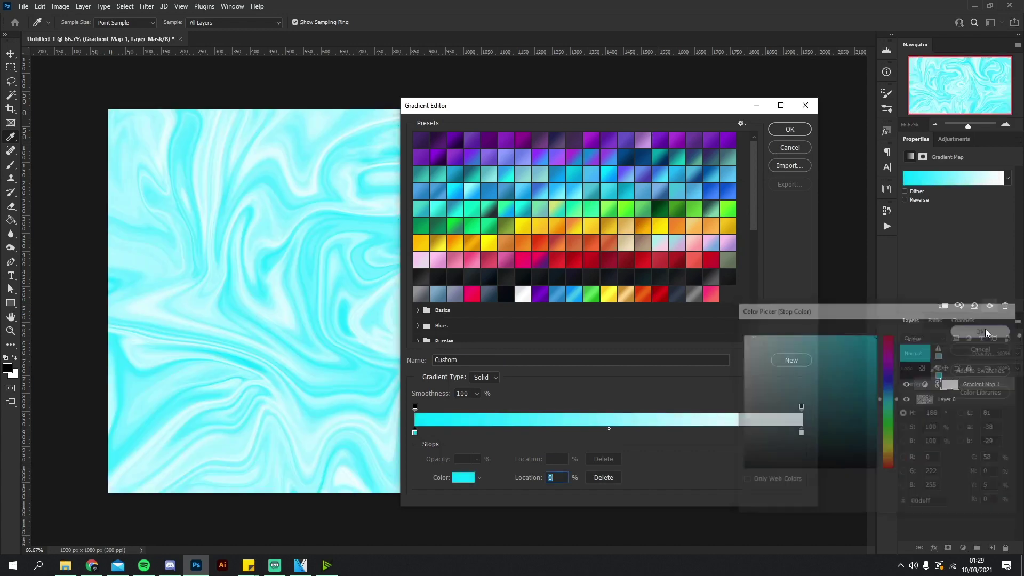
Change the right (white) stop to purple ca59ff and move the Gradient Editor aside
double_click(800, 432)
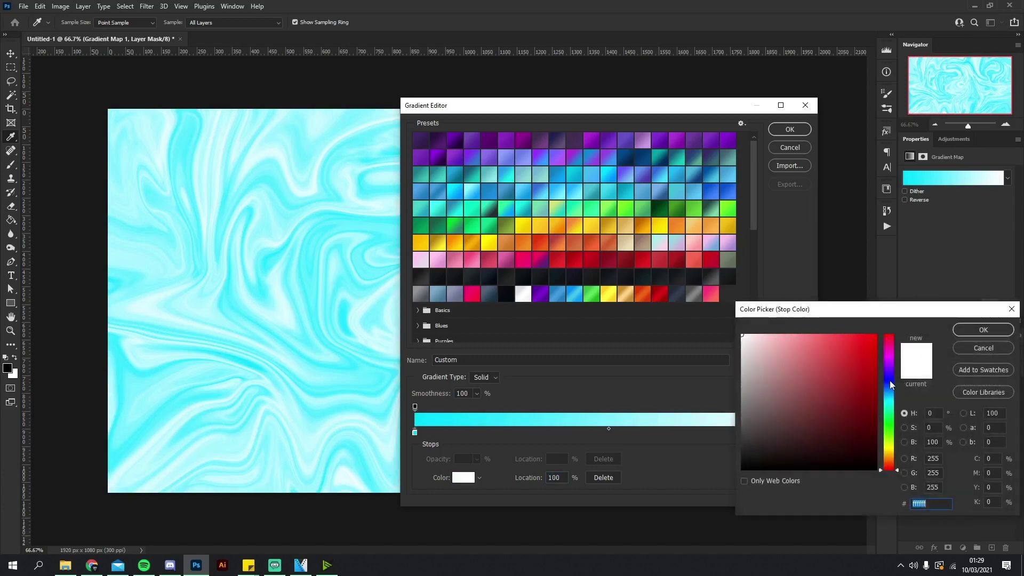
drag(891, 365, 889, 358)
click(829, 334)
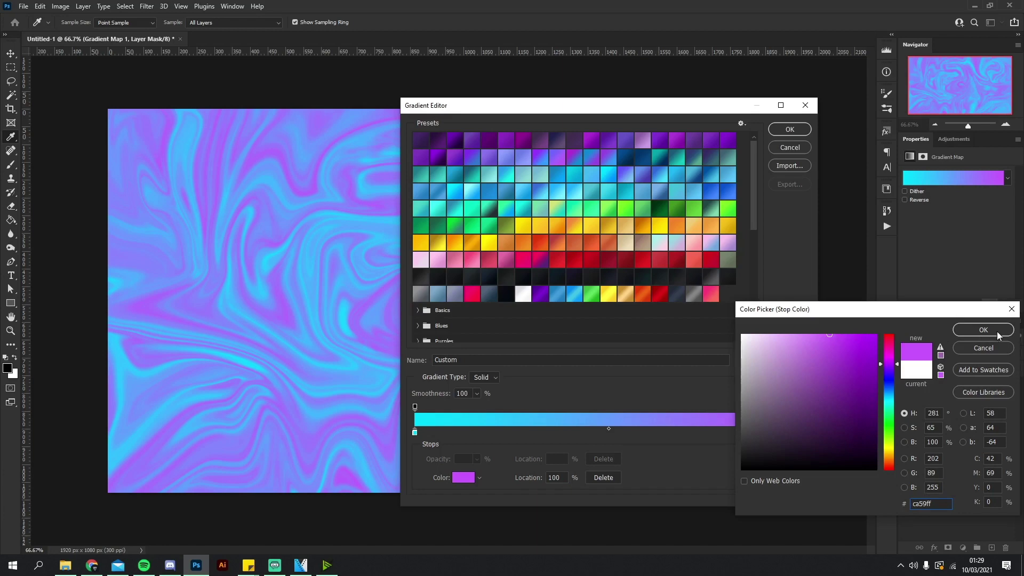
click(986, 332)
drag(644, 113, 808, 91)
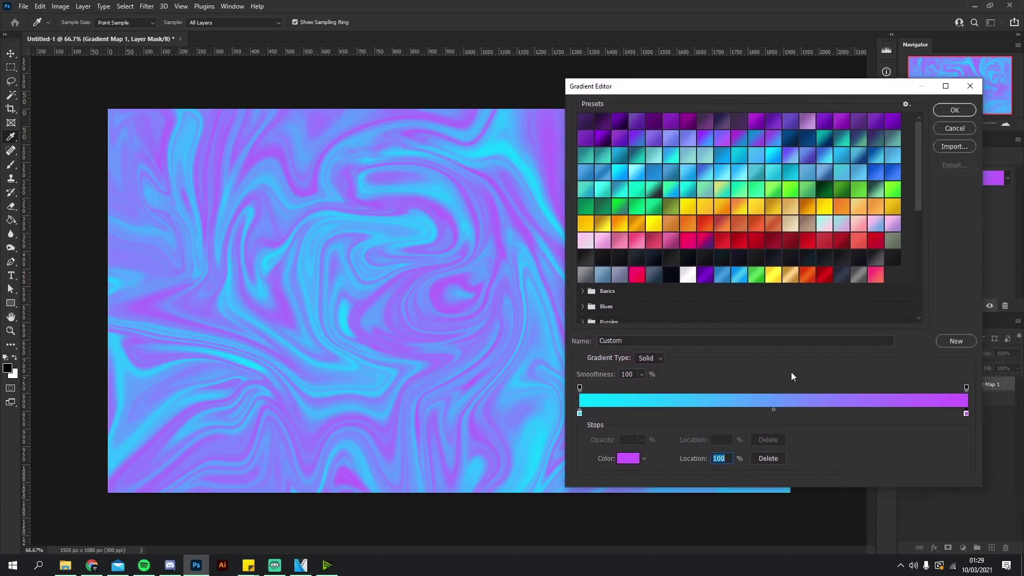
Add a blue middle stop and slide the purple end stop inward to 86%
click(773, 414)
double_click(774, 412)
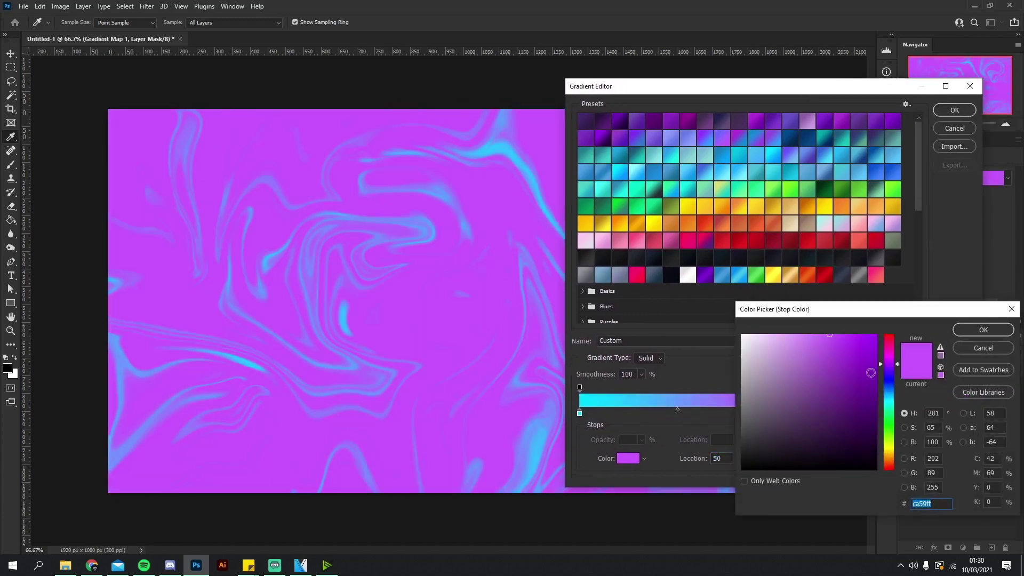
drag(889, 374, 890, 388)
click(849, 341)
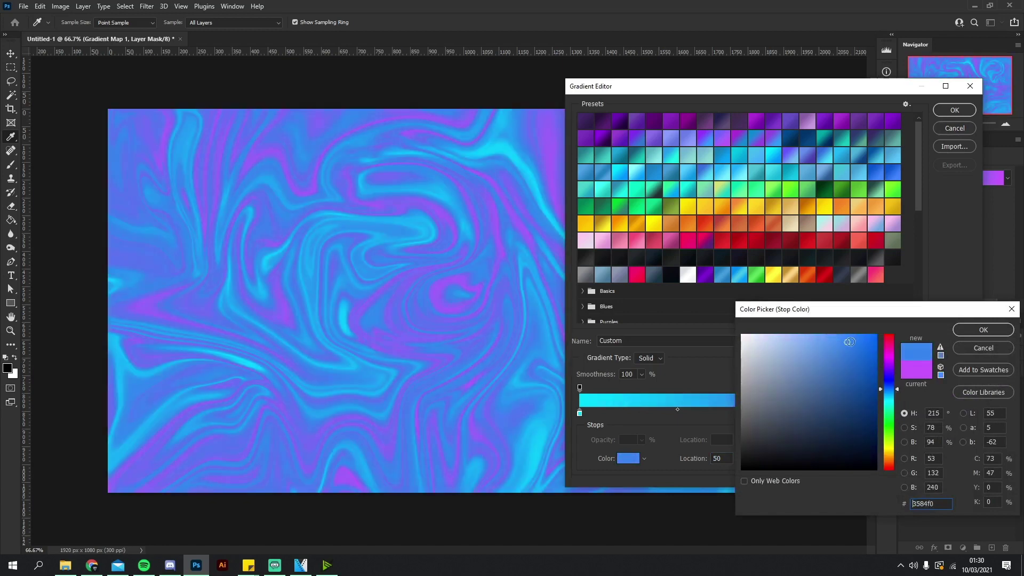
drag(849, 342, 868, 349)
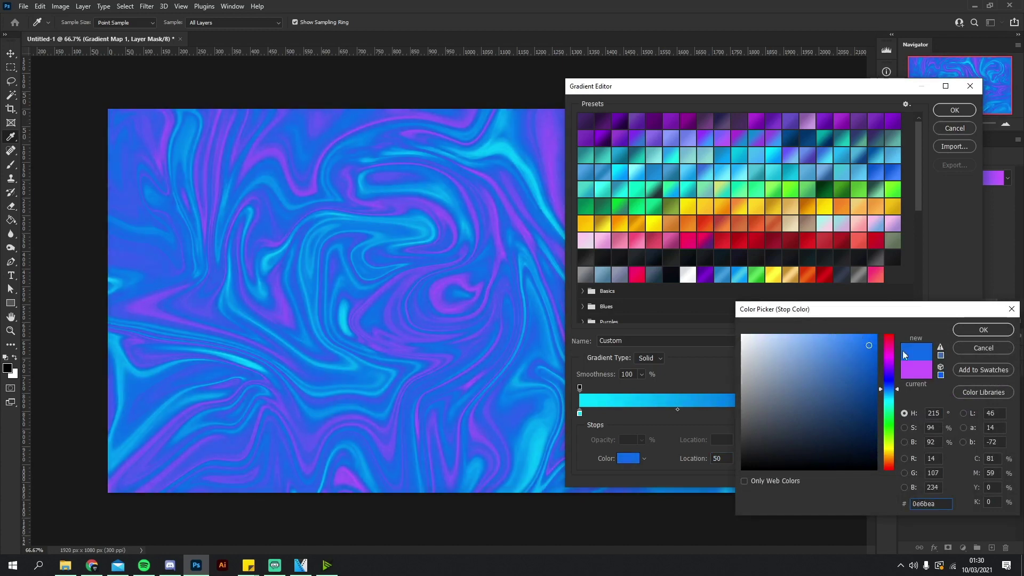
click(980, 328)
drag(774, 413, 771, 416)
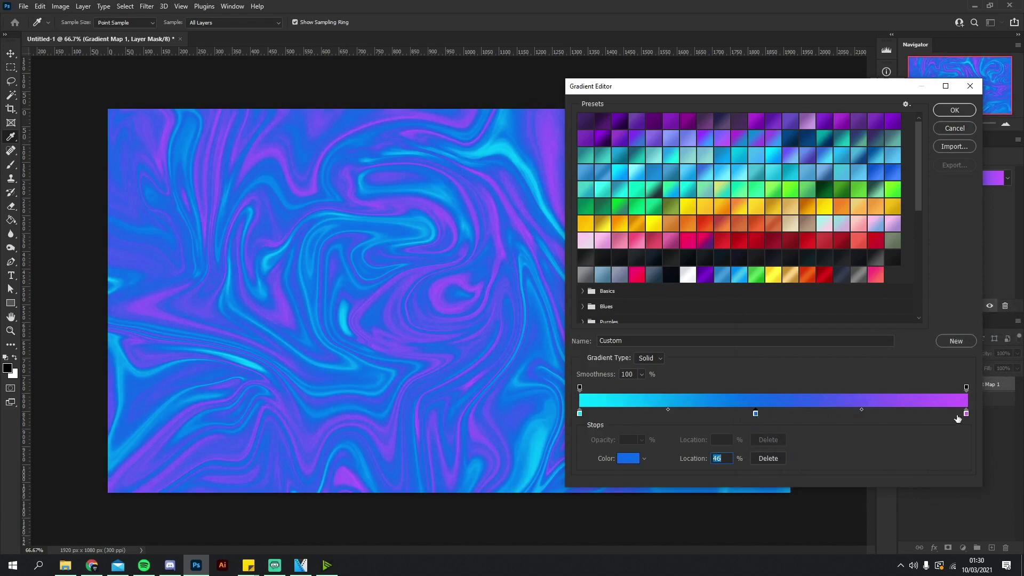
mouse_move(966, 412)
mouse_down()
mouse_move(797, 418)
mouse_move(954, 420)
mouse_up()
Add a violet stop around 56% and pull the purple end stop to 92%
click(774, 413)
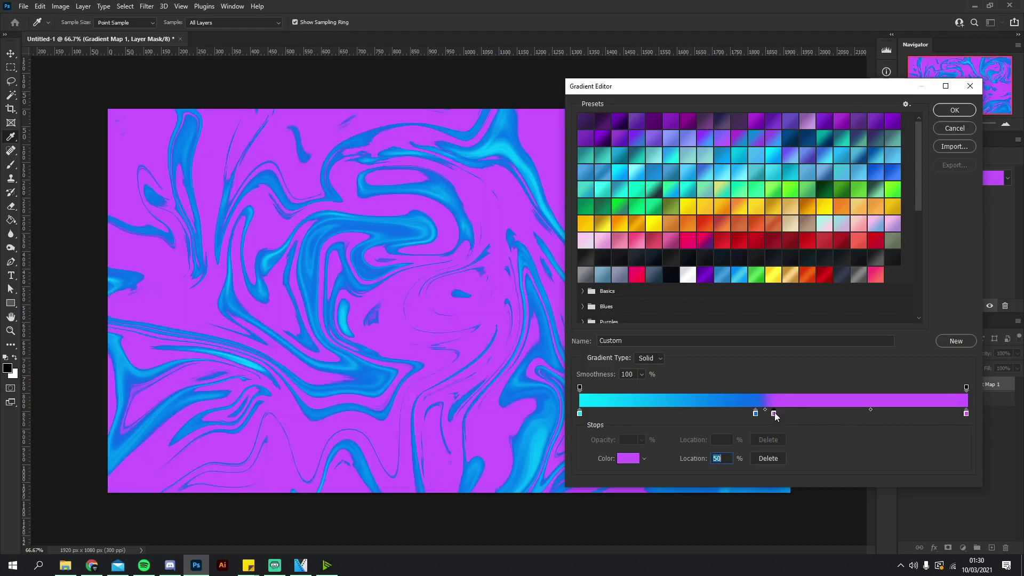
double_click(774, 413)
mouse_move(860, 362)
mouse_down()
mouse_move(859, 378)
mouse_move(887, 344)
mouse_up()
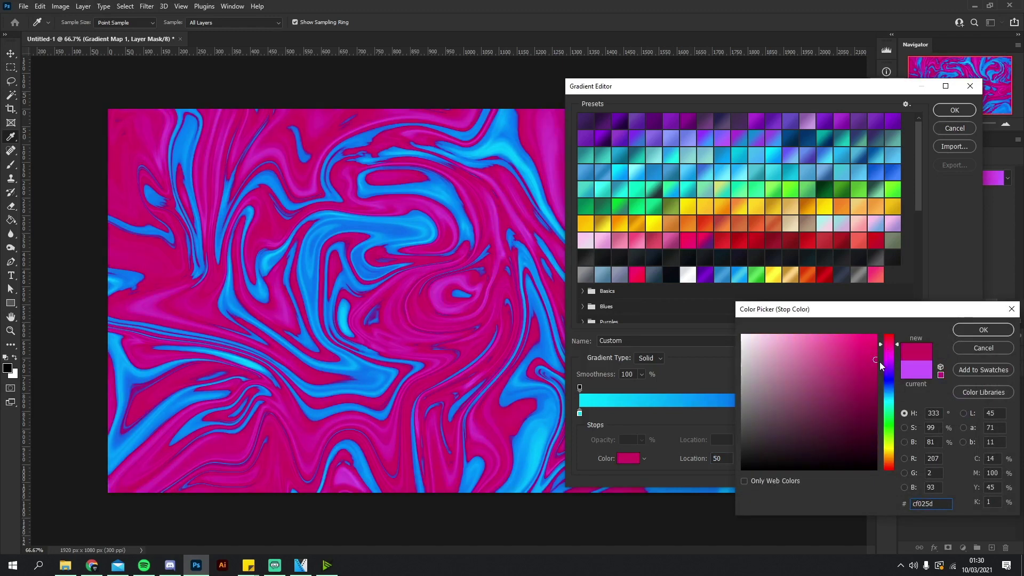
drag(889, 370, 860, 347)
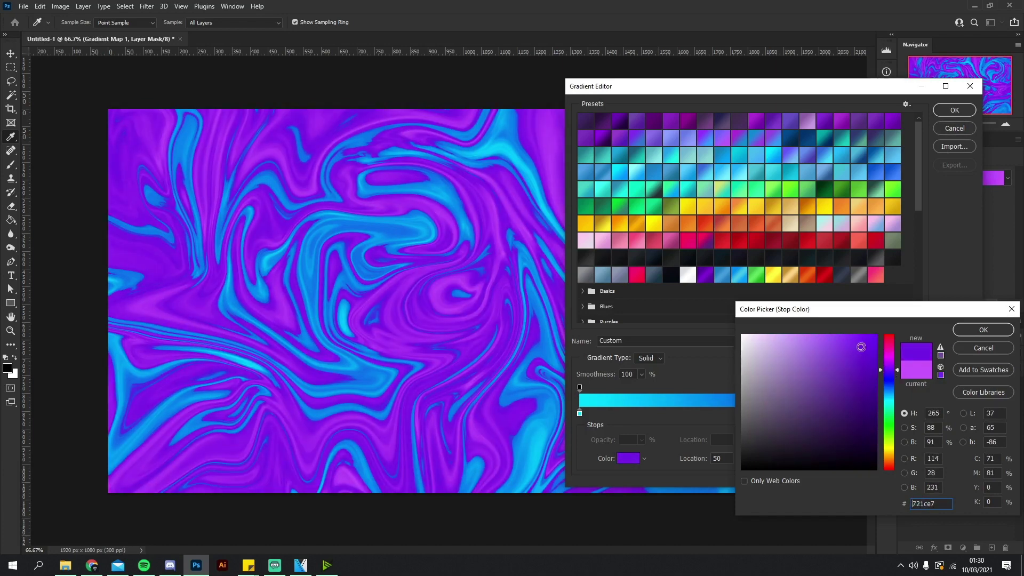
click(983, 329)
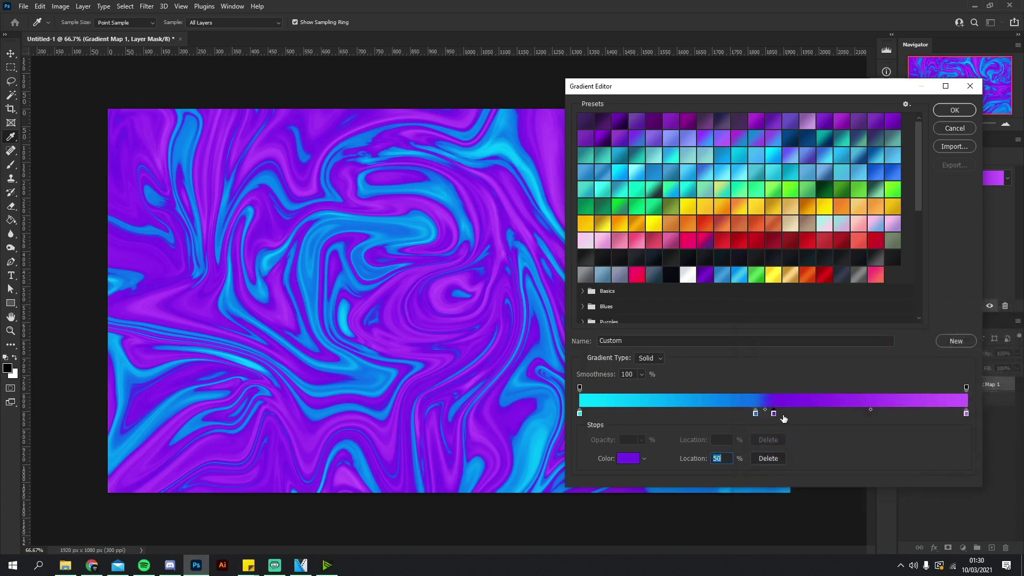
mouse_move(773, 413)
mouse_down()
mouse_move(797, 413)
mouse_move(749, 411)
mouse_move(760, 412)
mouse_up()
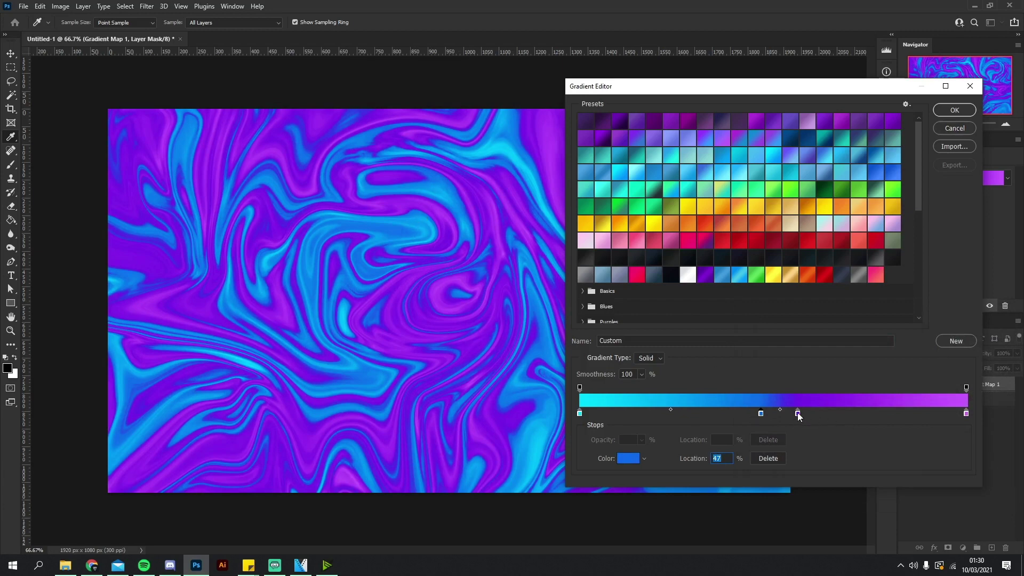
drag(797, 413, 821, 413)
drag(965, 413, 929, 414)
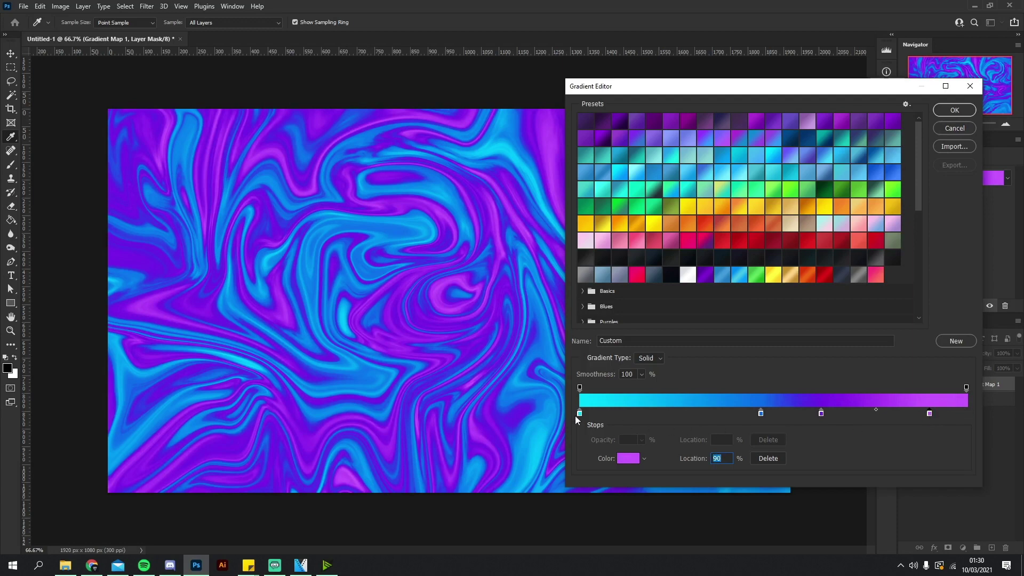
Move the cyan stop to 10% and the blue stop to 46%, then apply the gradient map
drag(579, 414, 617, 419)
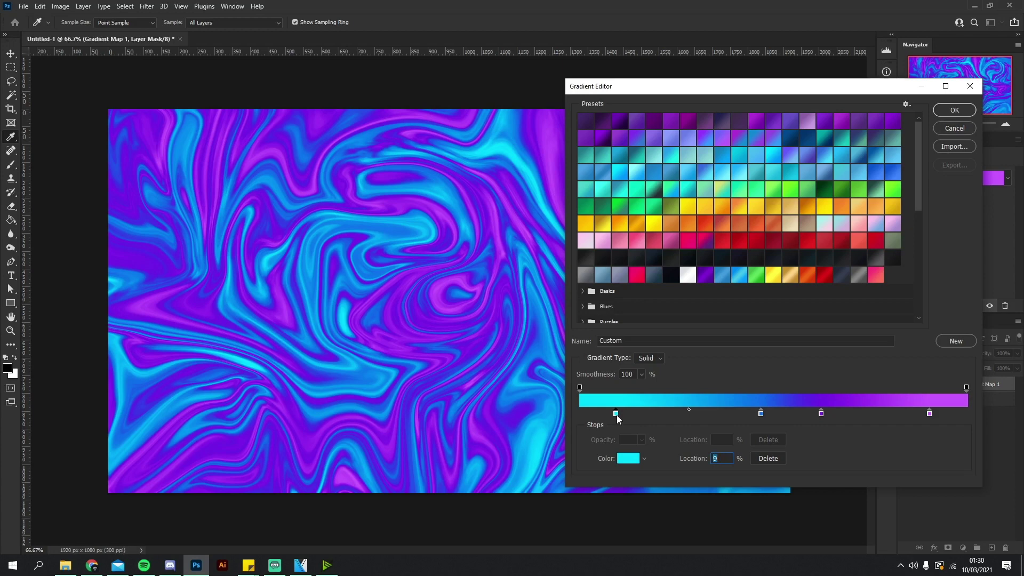
mouse_move(618, 419)
mouse_down()
mouse_move(593, 419)
mouse_move(619, 420)
mouse_up()
drag(761, 415, 762, 417)
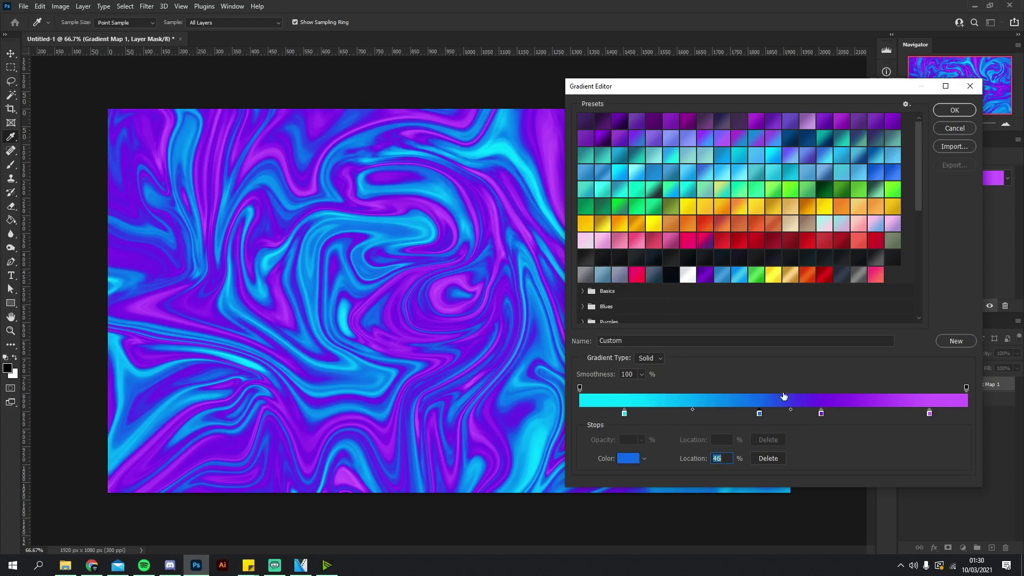
click(954, 110)
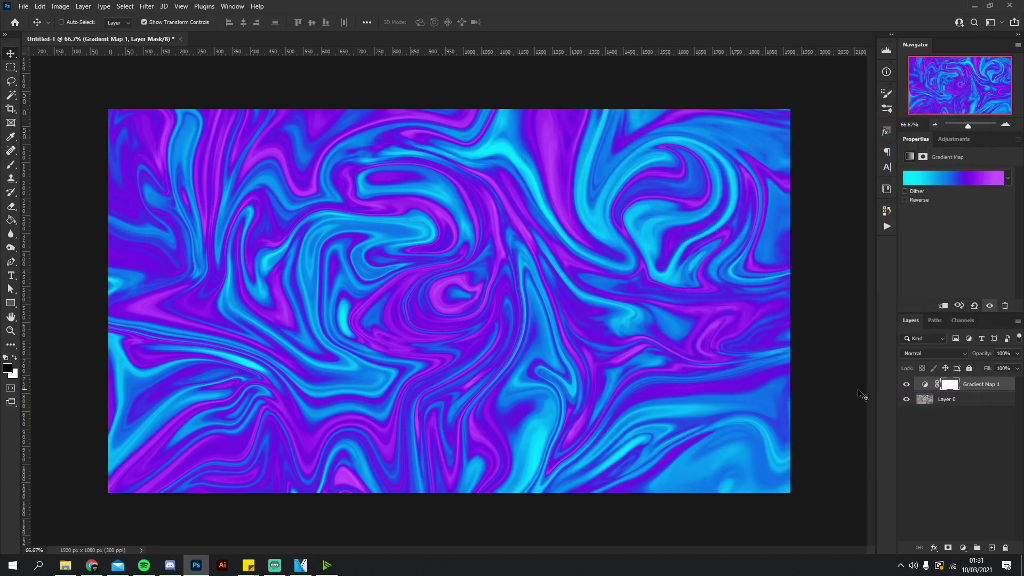
Select Layer 0 and apply Filter > Noise > Add Noise at about 6.78% Uniform
ctrl+click(529, 273)
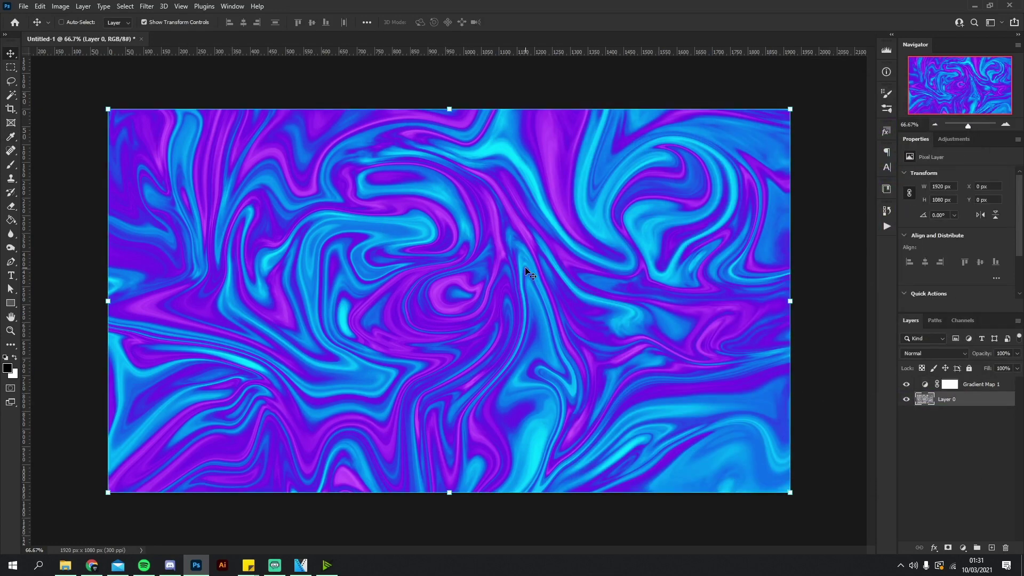
click(147, 6)
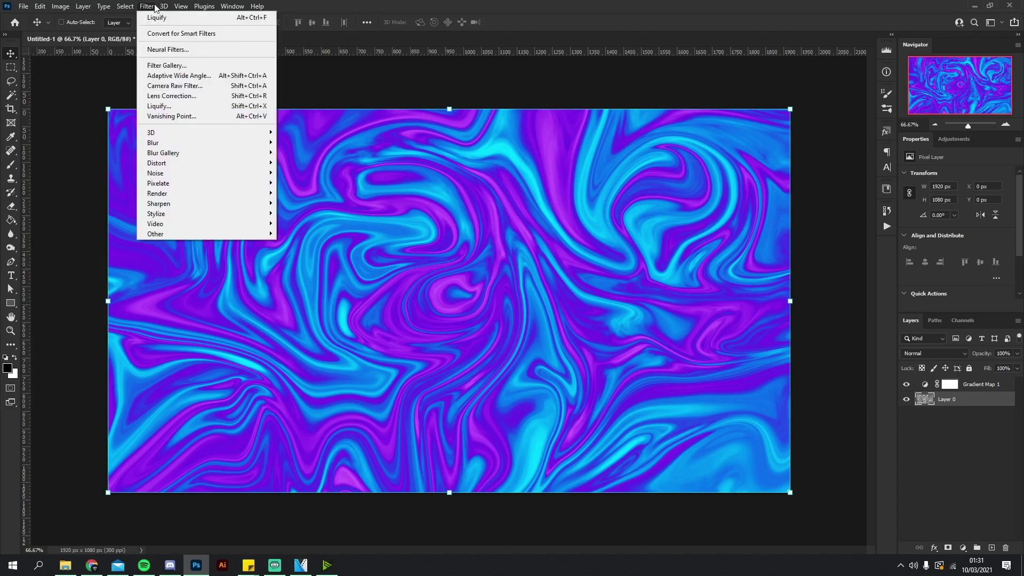
mouse_move(185, 173)
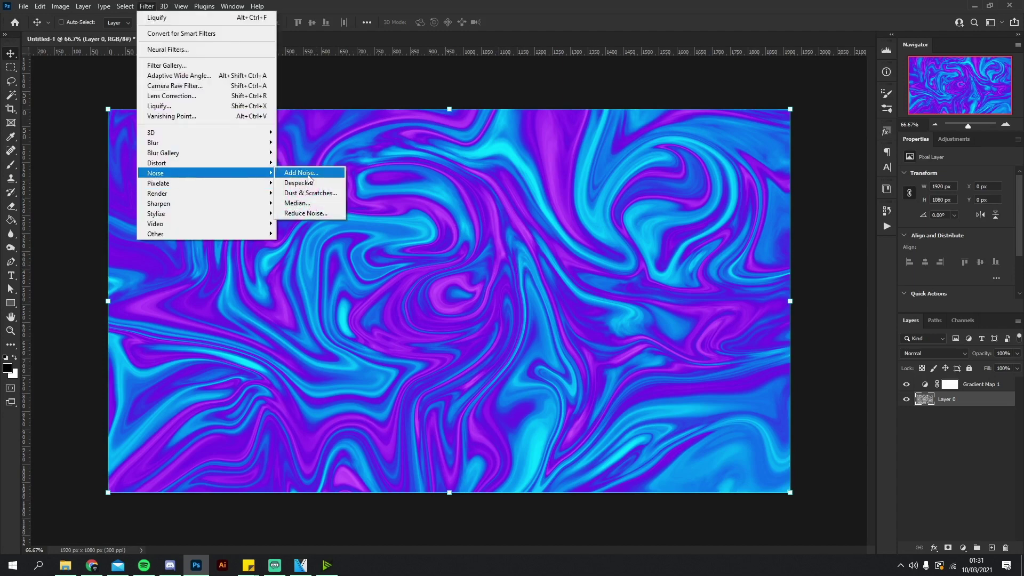
click(304, 173)
drag(551, 279, 553, 280)
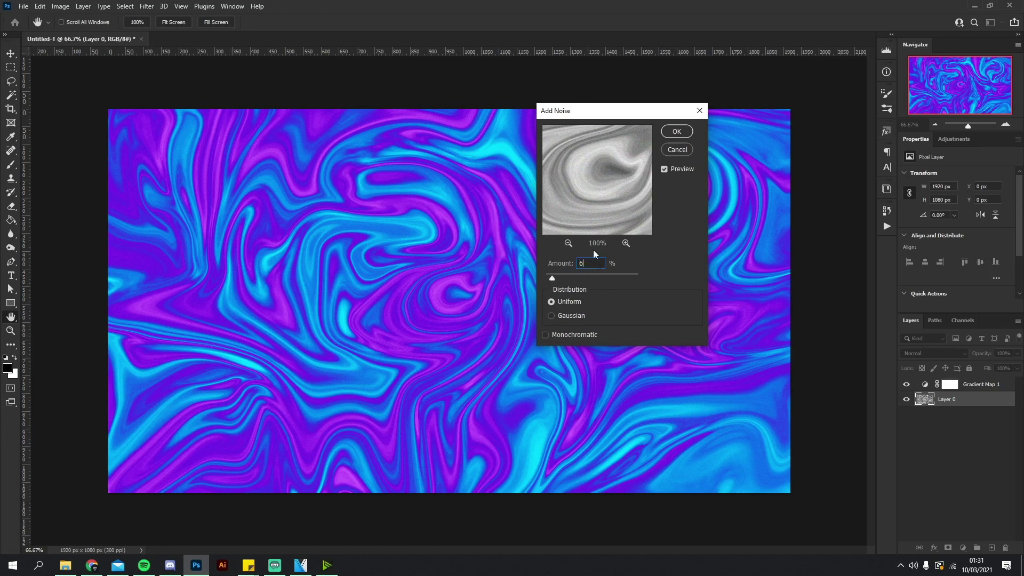
click(676, 132)
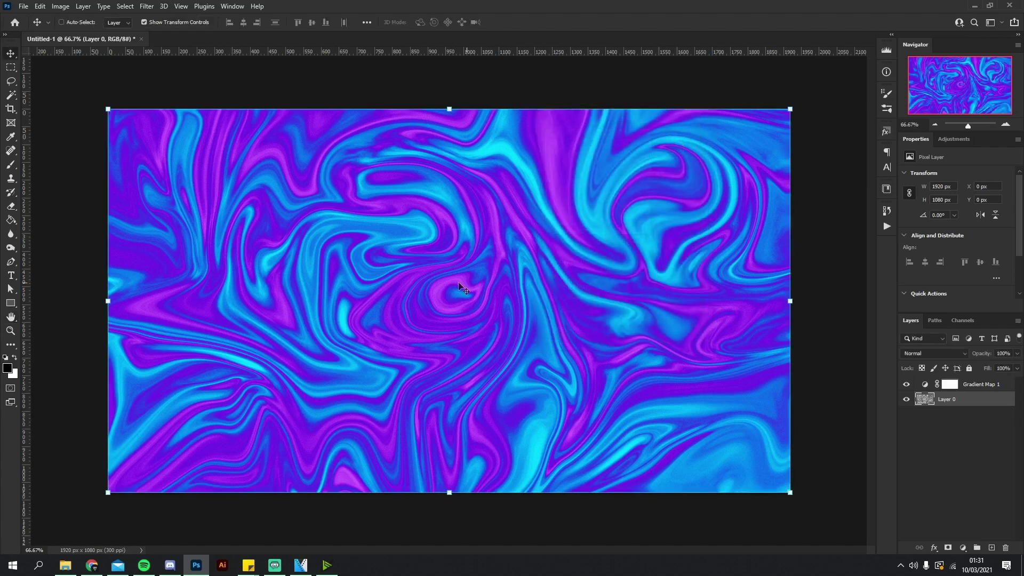
scroll(447, 270, up, 5)
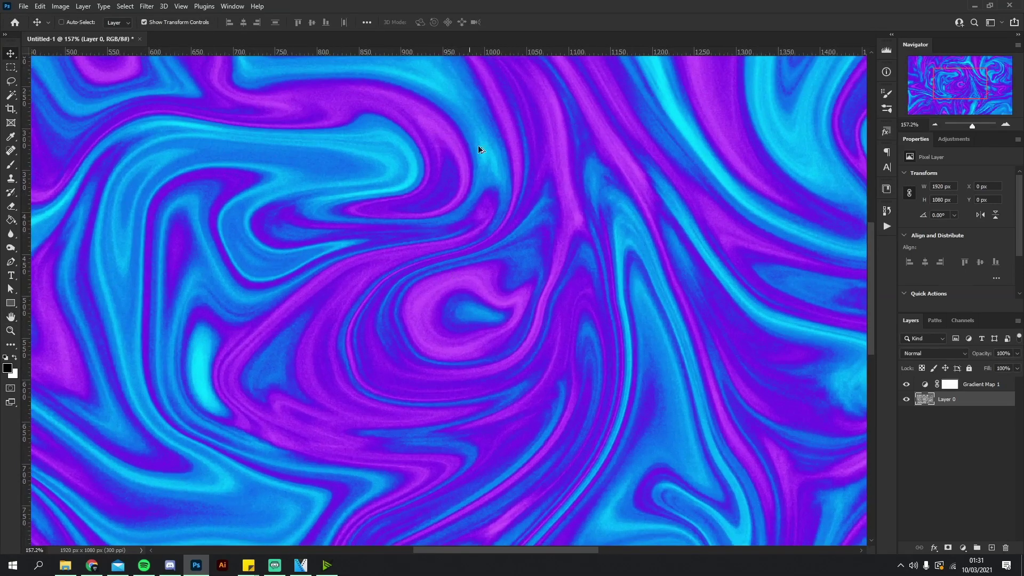
scroll(589, 316, down, 5)
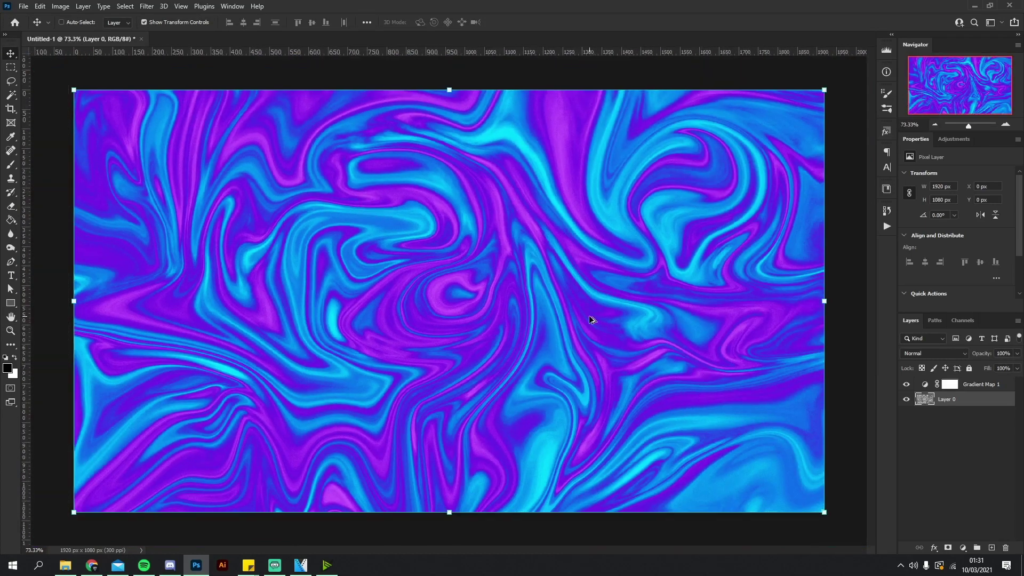
click(665, 318)
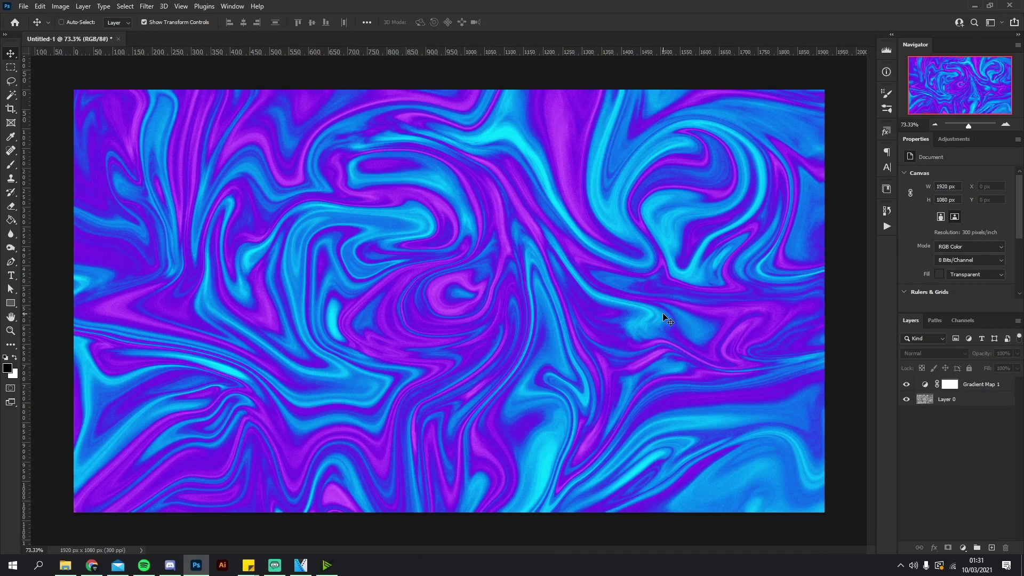